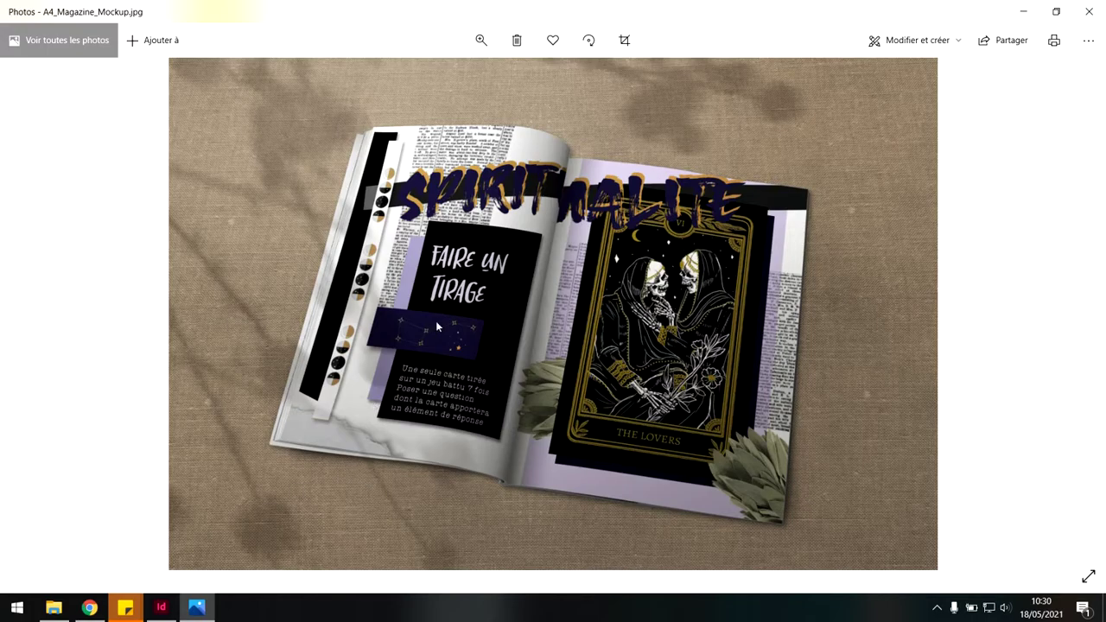
# - Preview the WITCHY FANZINE.jpg page image from the GRAPHISME folder
pyautogui.click(51, 607)
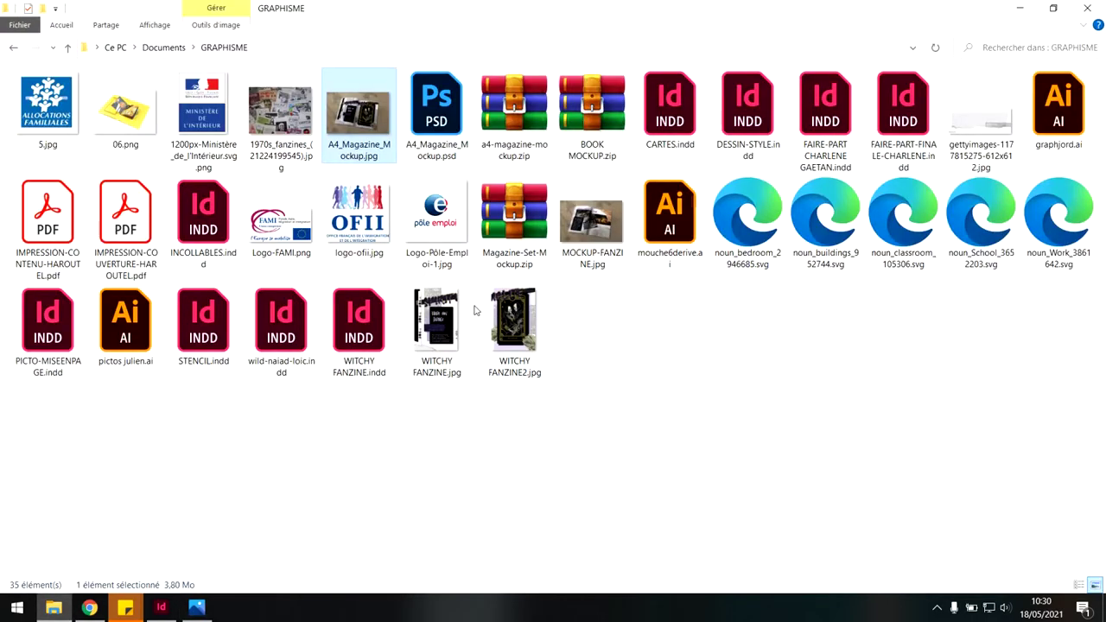
pyautogui.click(447, 326)
pyautogui.doubleClick(447, 327)
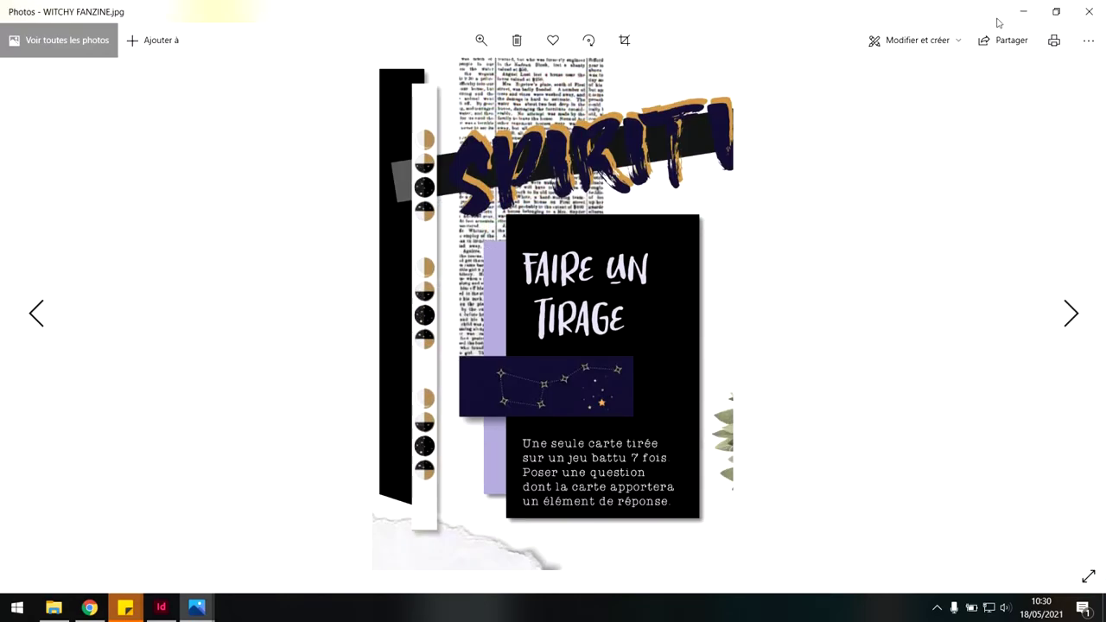
pyautogui.click(1078, 15)
# - Preview WITCHY FANZINE2.jpg and the finished magazine mockup, then bring up GraphicBurger in Chrome
pyautogui.press('Right')
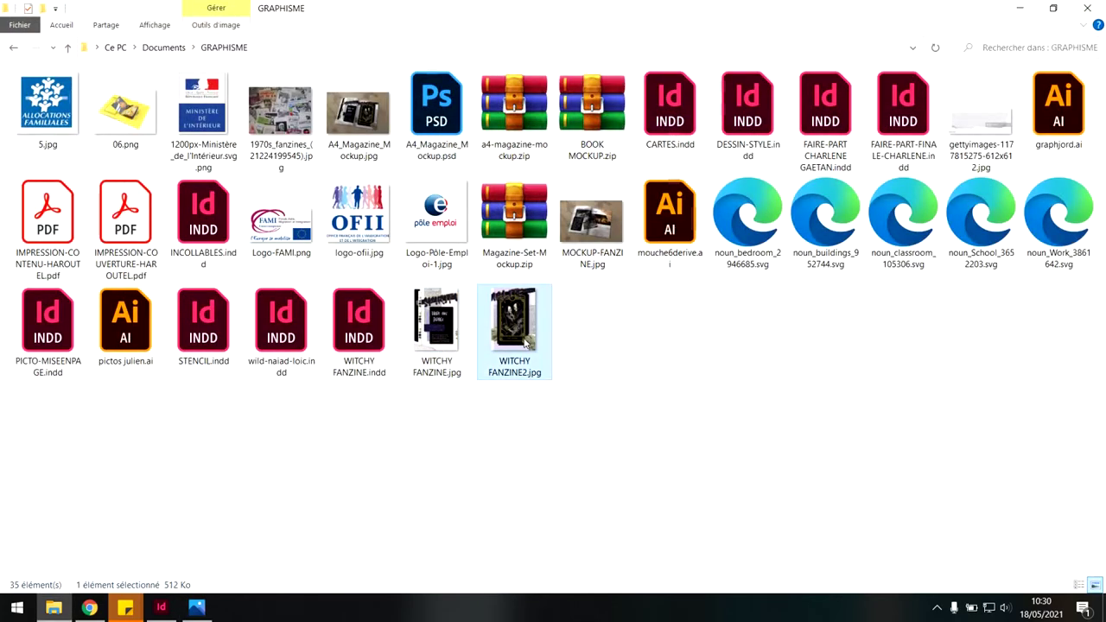
pyautogui.press('Return')
pyautogui.hotkey('alt', 'F4')
pyautogui.doubleClick(373, 131)
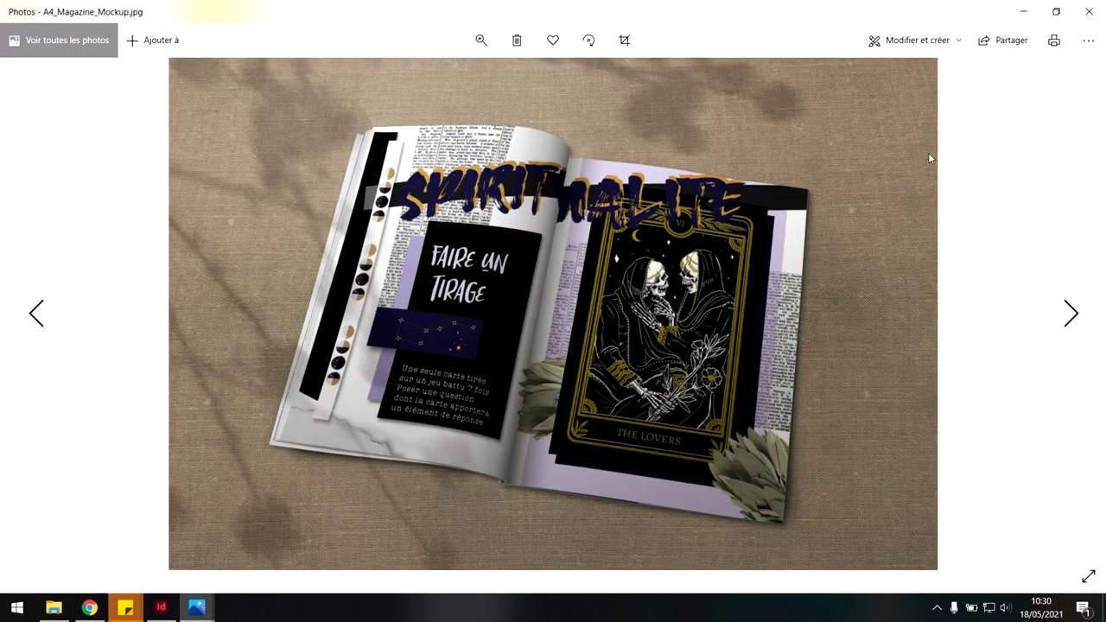
pyautogui.click(89, 607)
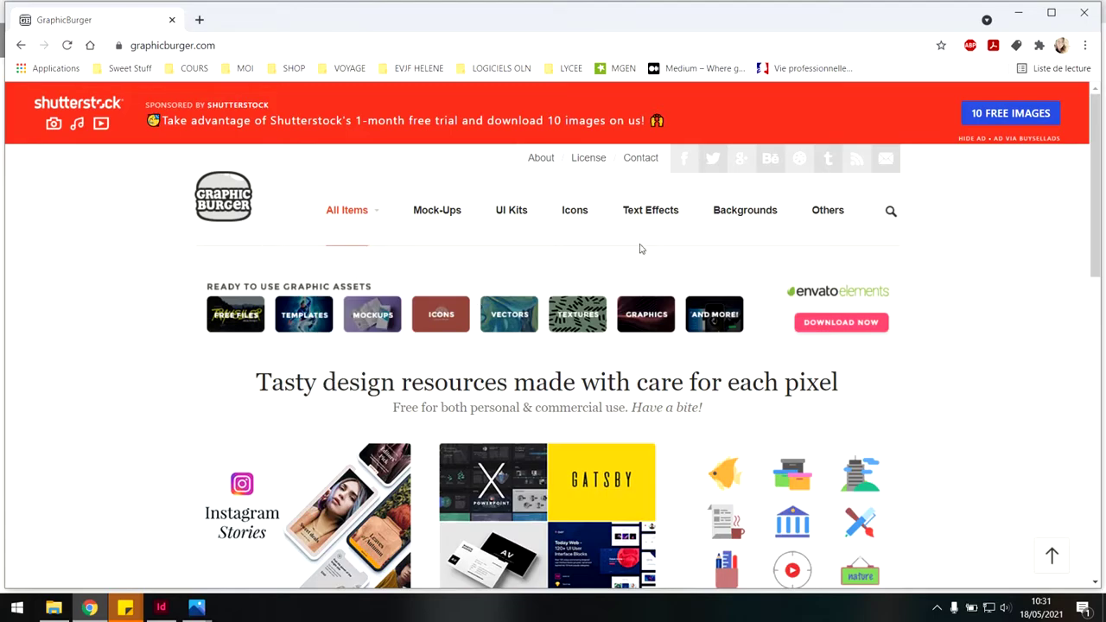
# - Search the GraphicBurger site for 'book' mockups
pyautogui.scroll(-7, 700, 281)
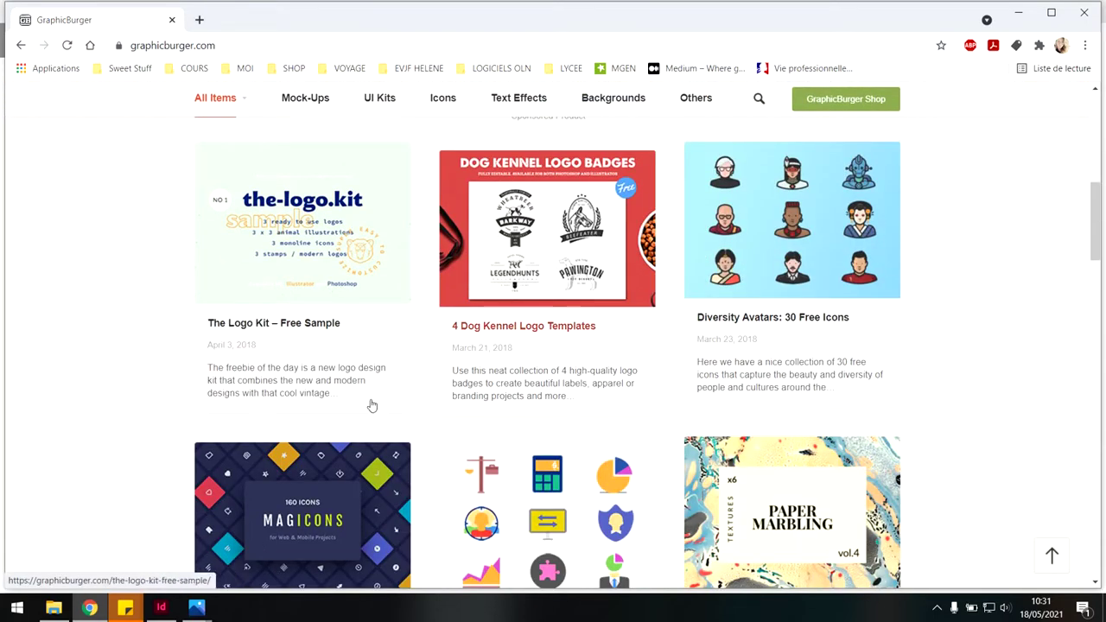
pyautogui.scroll(7, 209, 318)
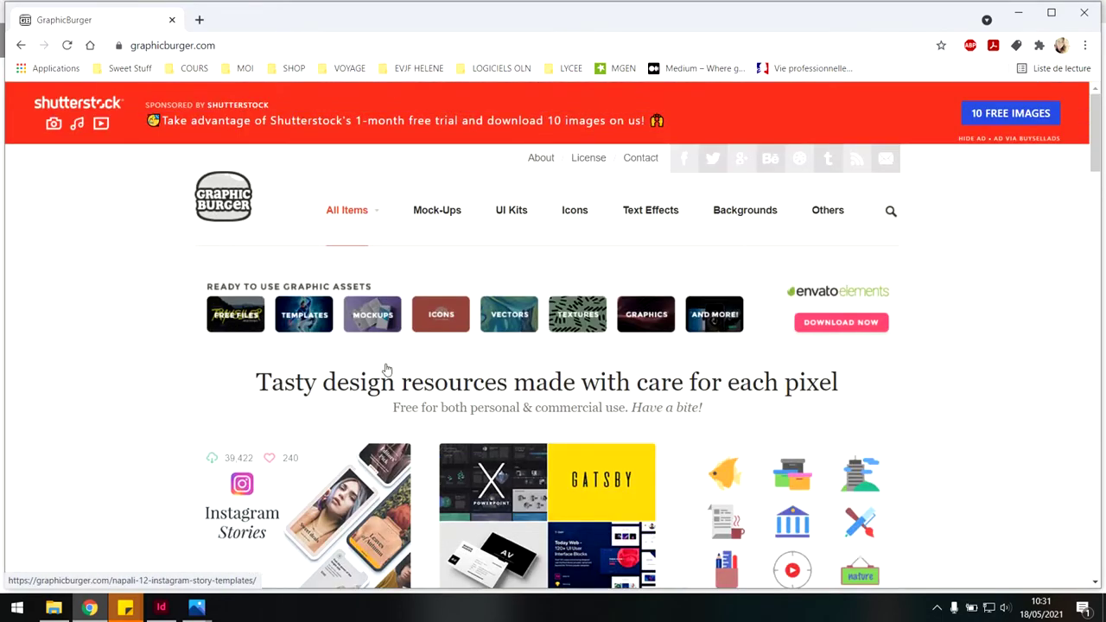
pyautogui.click(891, 211)
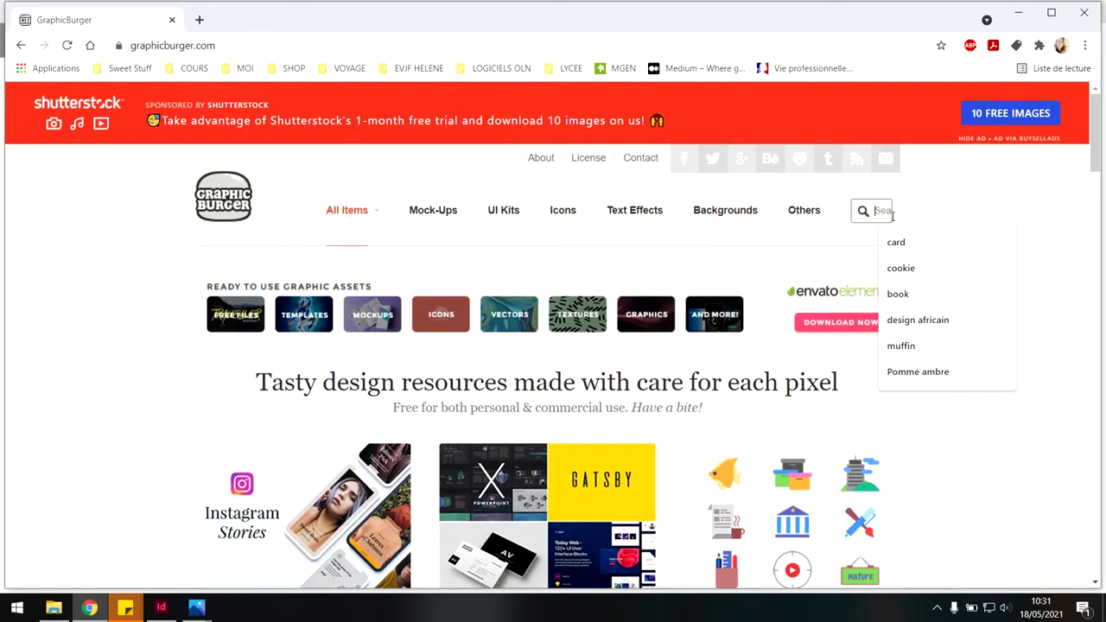
pyautogui.press('Down')
pyautogui.press('Down')
pyautogui.press('Down')
pyautogui.press('Return')
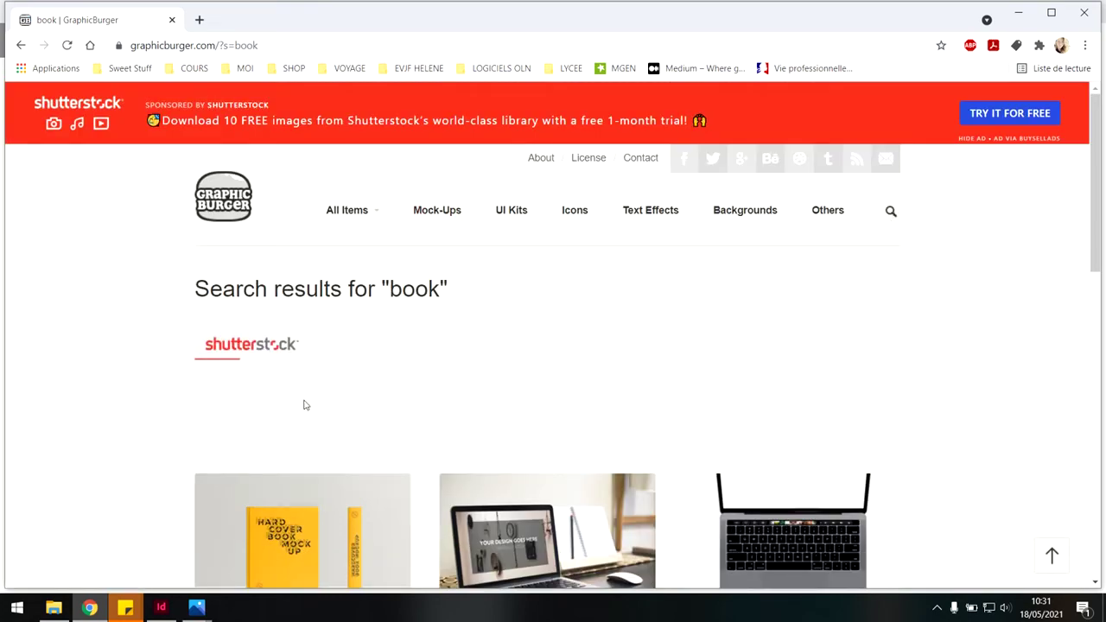
# - Look over the New MacBook Vector MockUp post, then return to the GRAPHISME folder
pyautogui.scroll(-3, 303, 403)
pyautogui.scroll(-3, 161, 324)
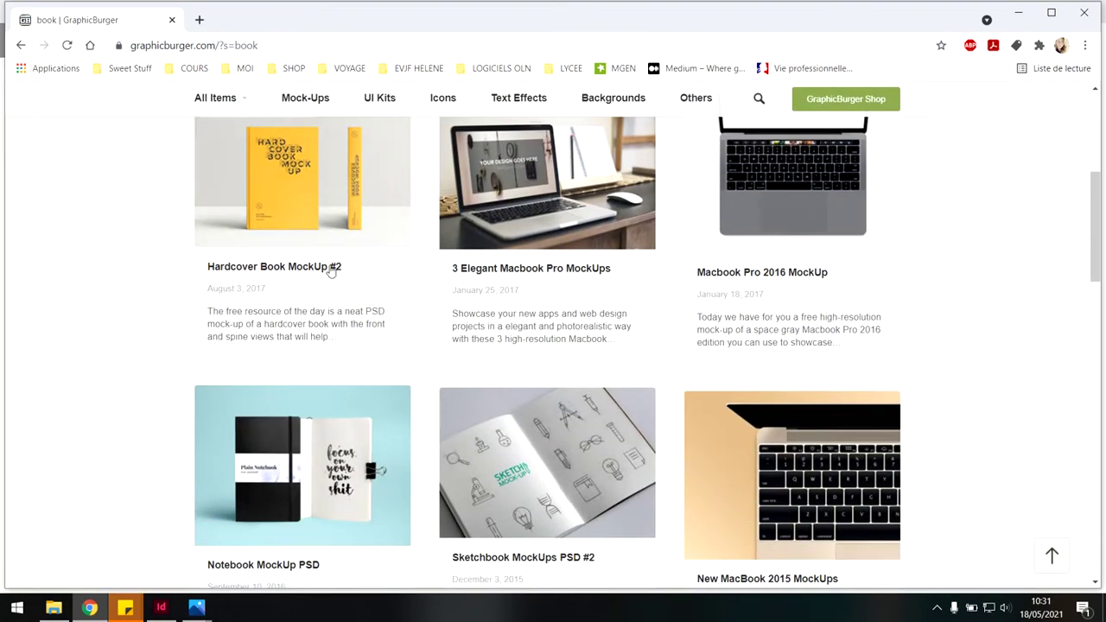
pyautogui.scroll(-1, 578, 396)
pyautogui.scroll(-3, 630, 349)
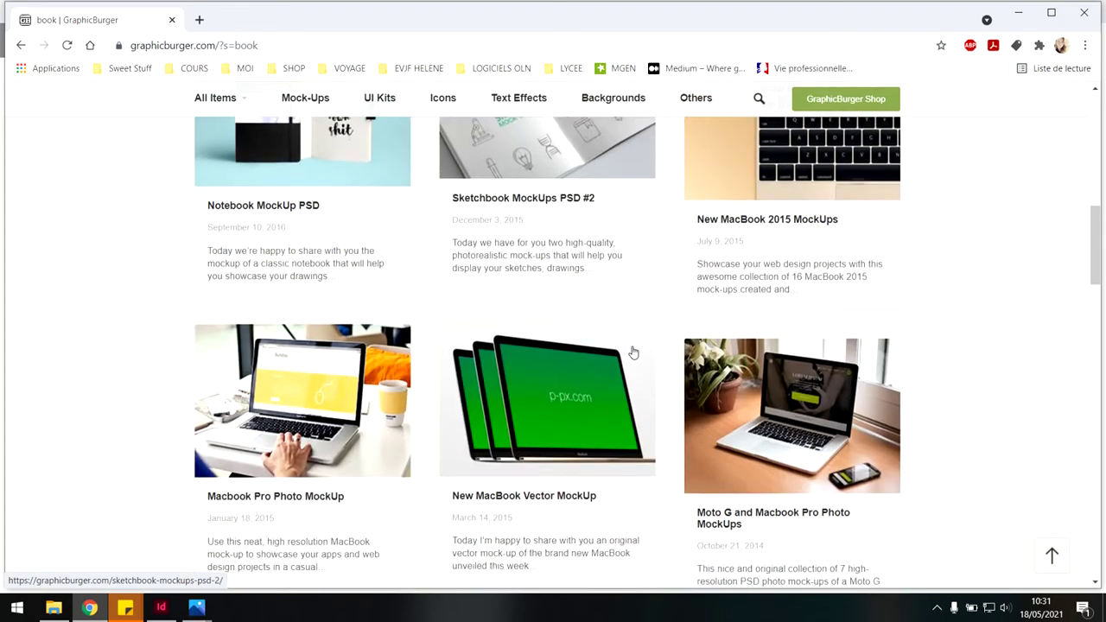
pyautogui.click(480, 418)
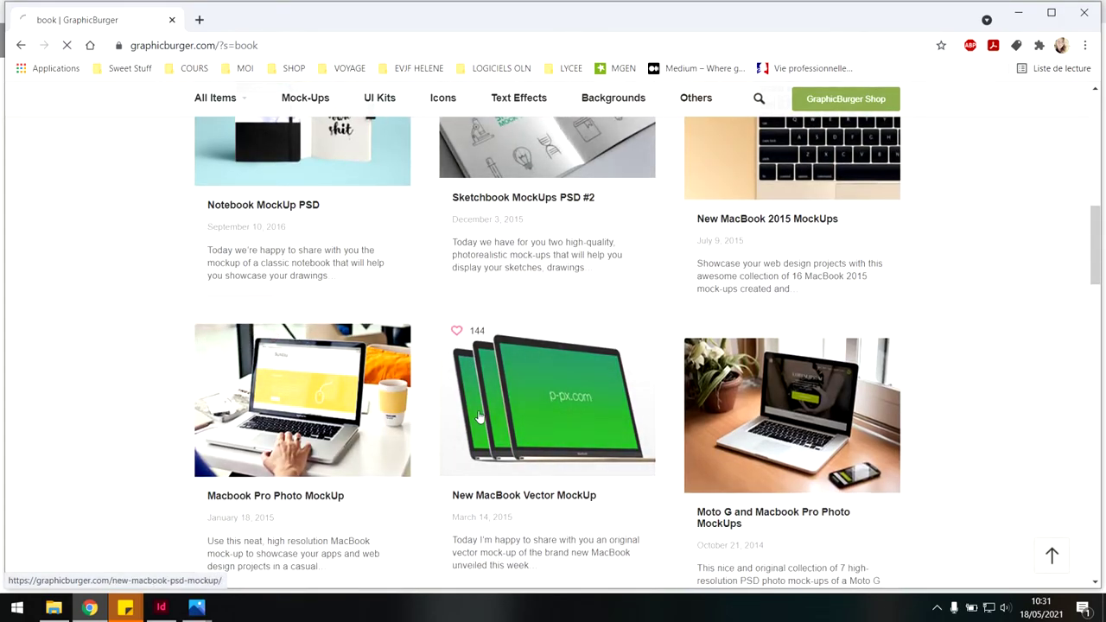
pyautogui.scroll(-10, 657, 379)
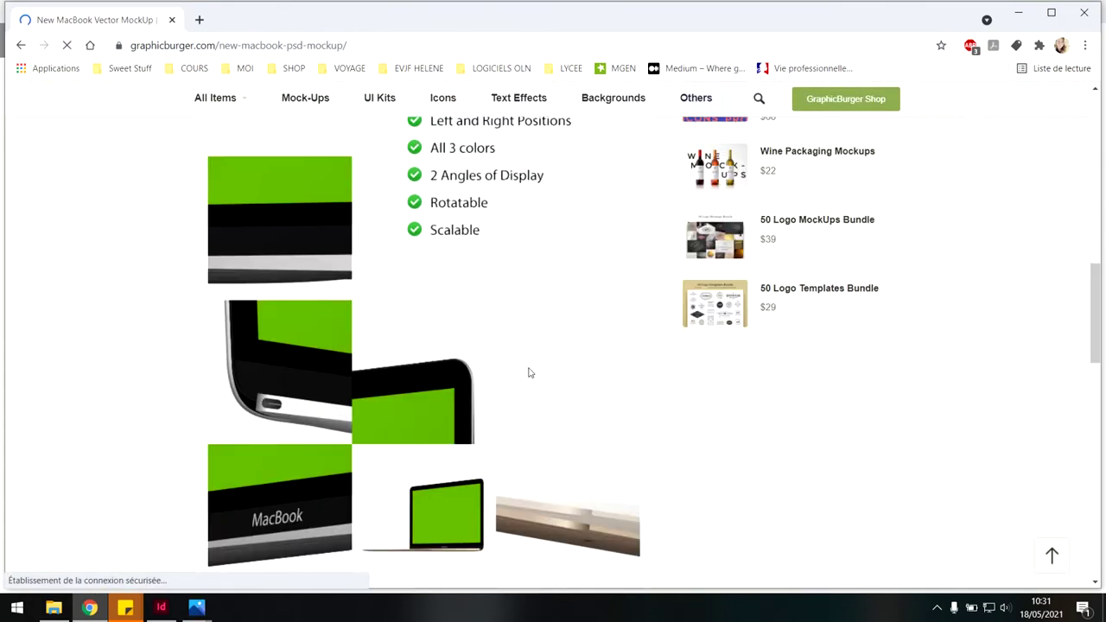
pyautogui.scroll(4, 527, 373)
pyautogui.scroll(3, 528, 373)
pyautogui.scroll(-12, 528, 373)
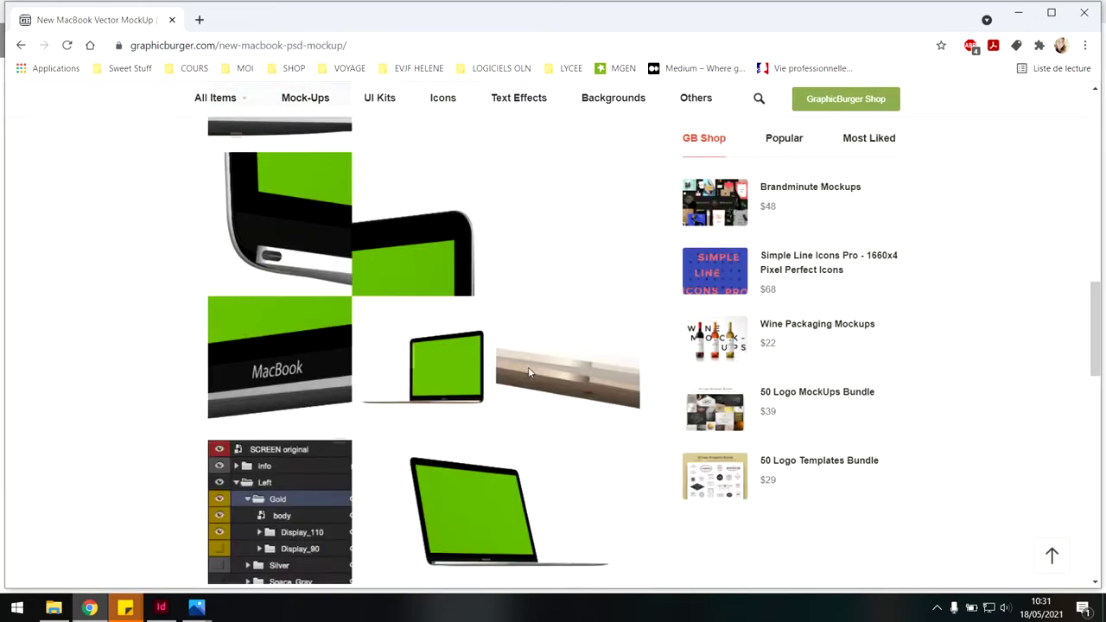
pyautogui.scroll(-4, 277, 383)
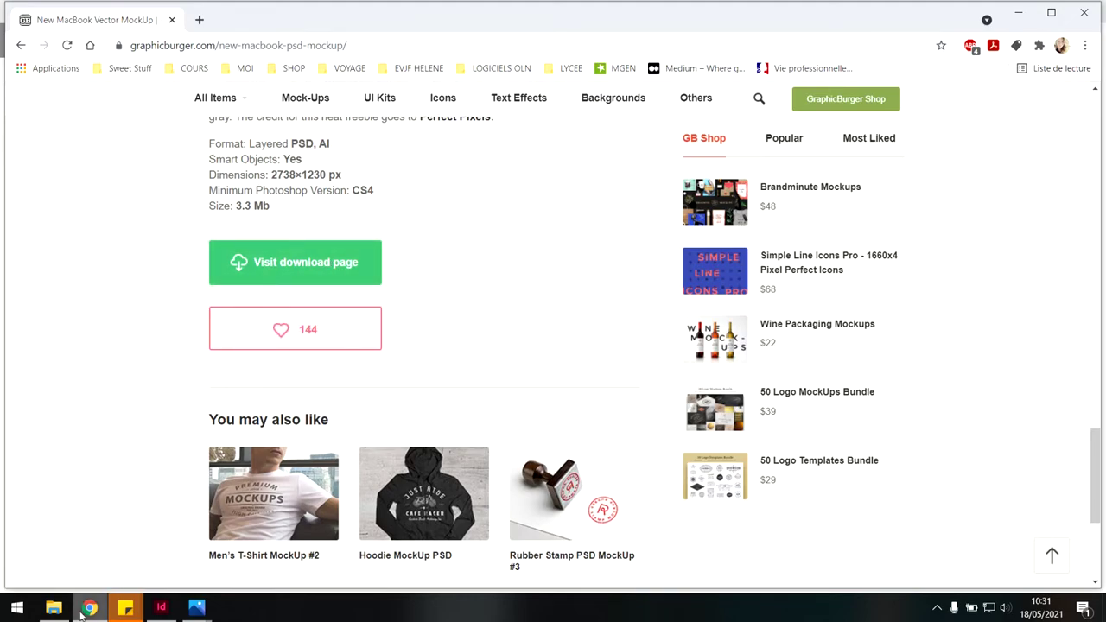
pyautogui.click(50, 608)
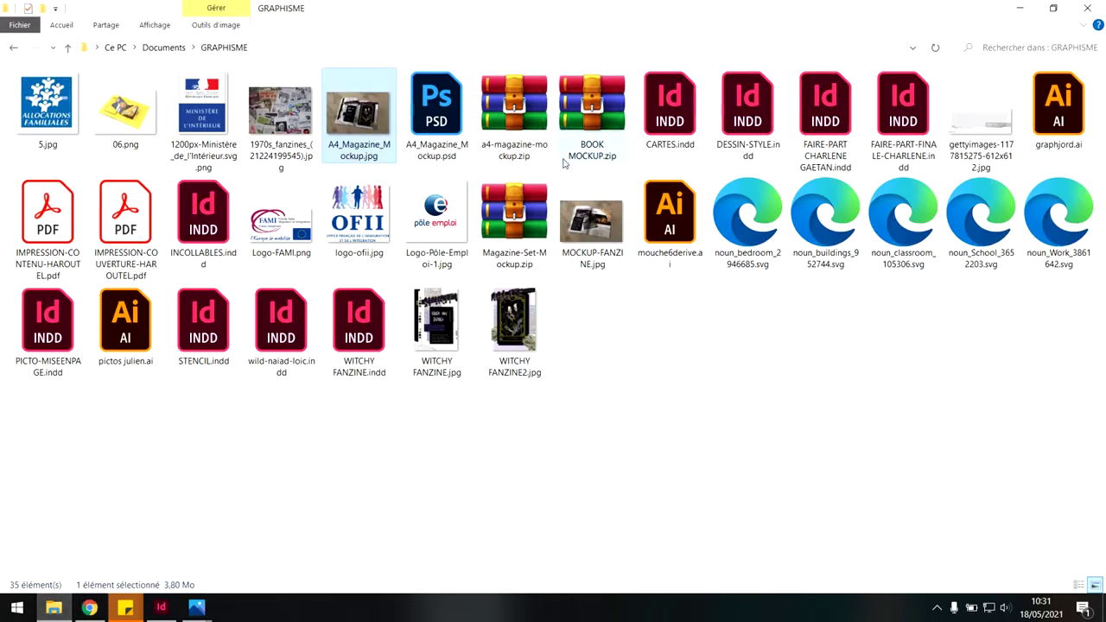
# - Open a4-magazine-mockup.zip in WinRAR, dismiss the licence prompt, and launch its PSD in Photoshop
pyautogui.click(515, 124)
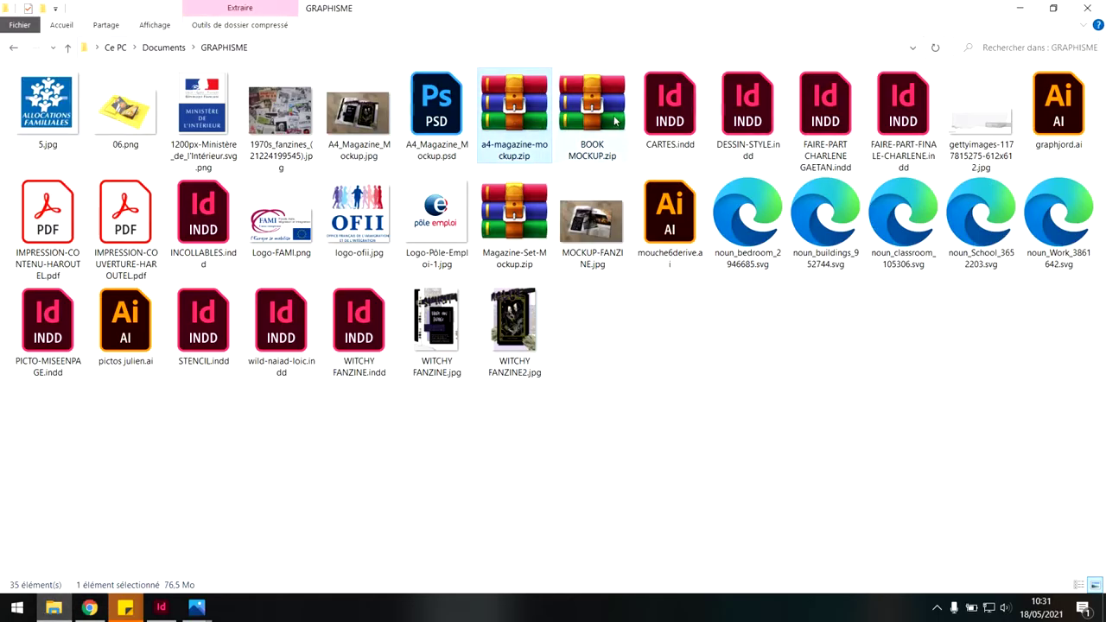
pyautogui.doubleClick(519, 115)
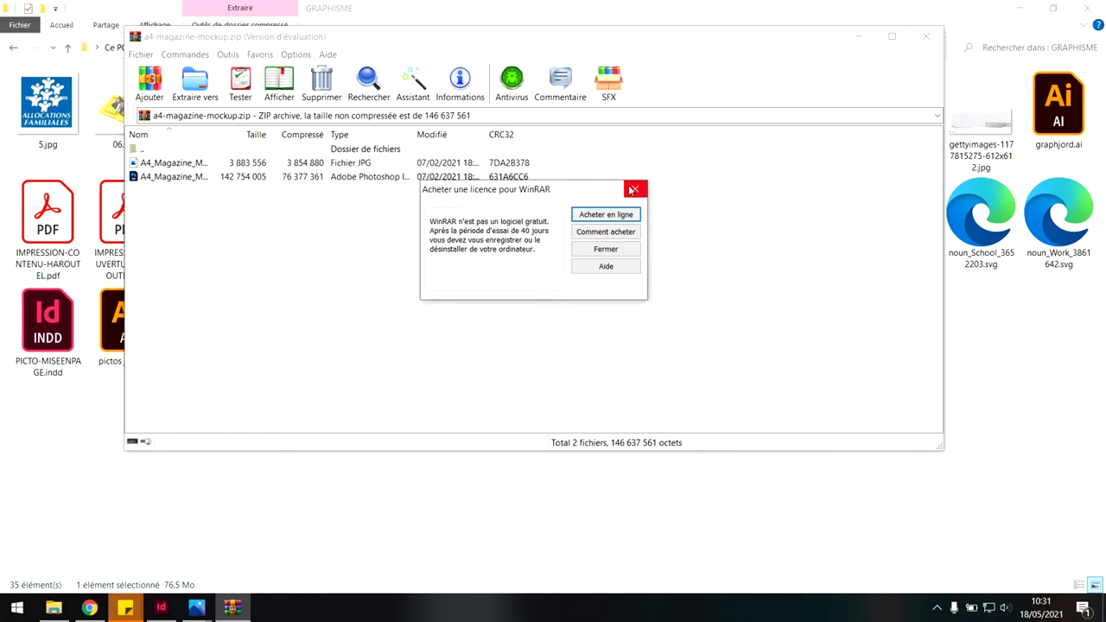
pyautogui.click(634, 189)
pyautogui.doubleClick(173, 178)
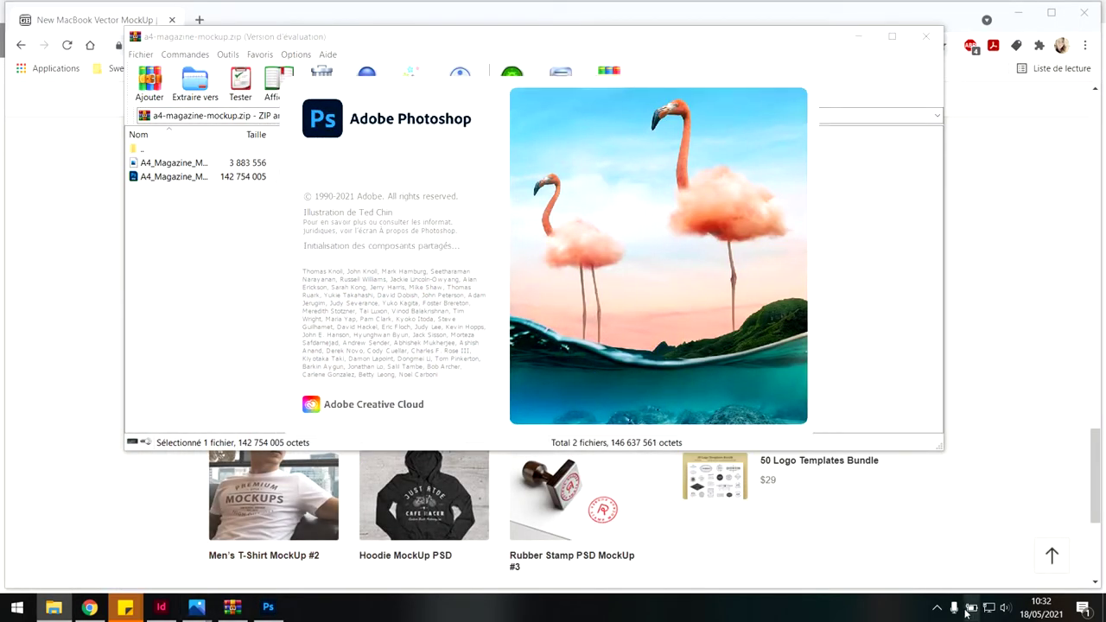
# - Bring Photoshop forward with A4_Magazine_Mockup.psd and open the RIGHT PAGE smart object, Capa 421.psb
pyautogui.click(938, 611)
pyautogui.click(964, 577)
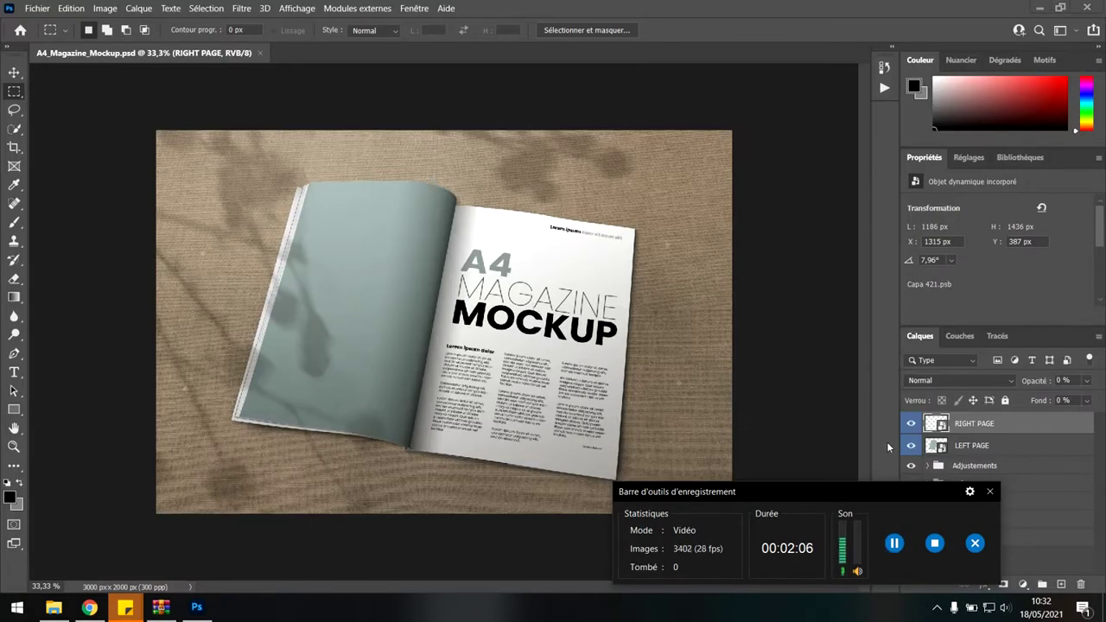
pyautogui.click(958, 493)
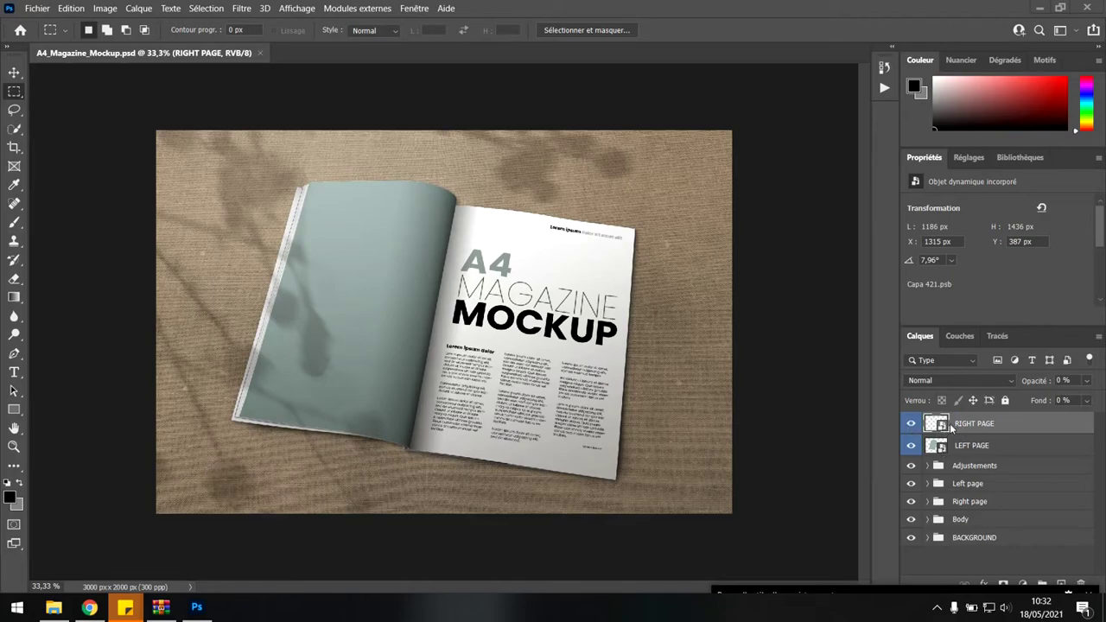
pyautogui.click(940, 426)
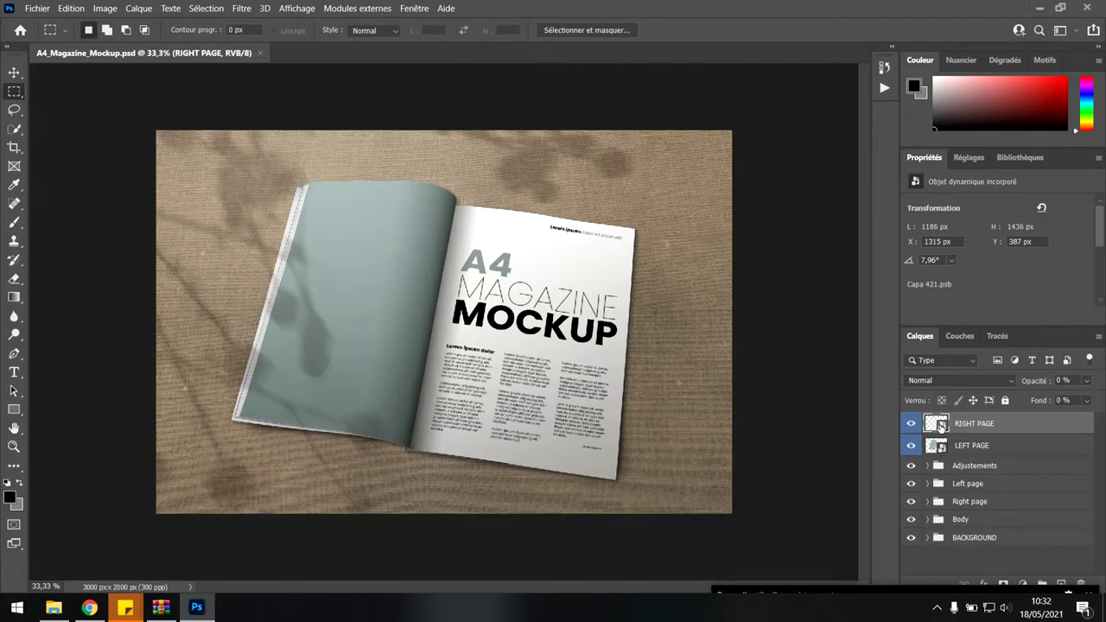
pyautogui.doubleClick(940, 426)
# - Accept the colour profile warning, add a new empty layer, and hide the placeholder DESIGN layer
pyautogui.click(616, 295)
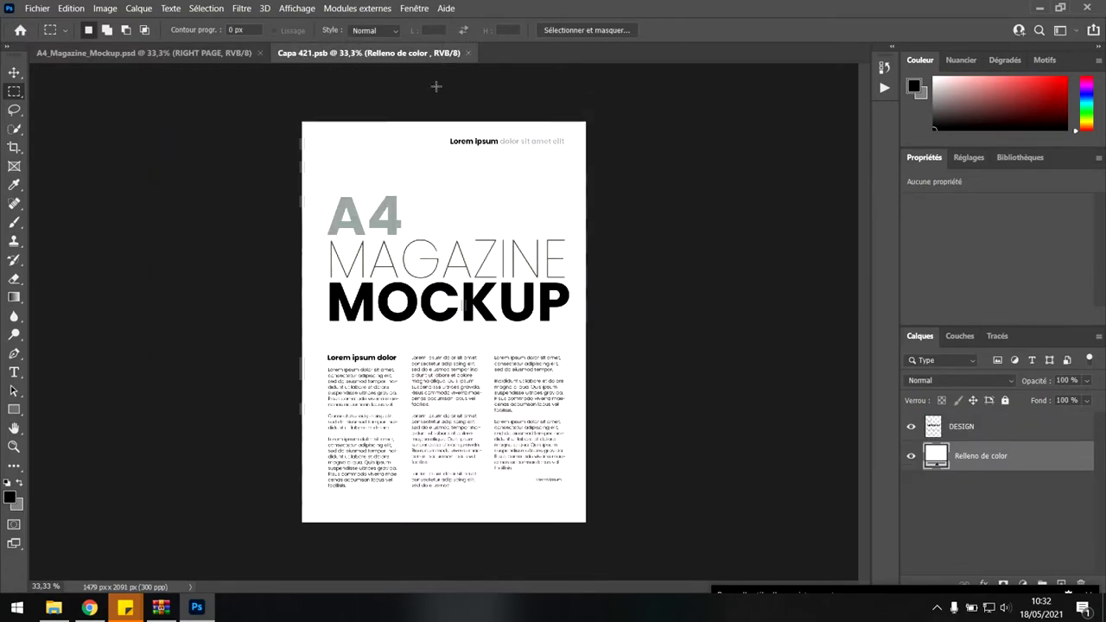
pyautogui.click(941, 429)
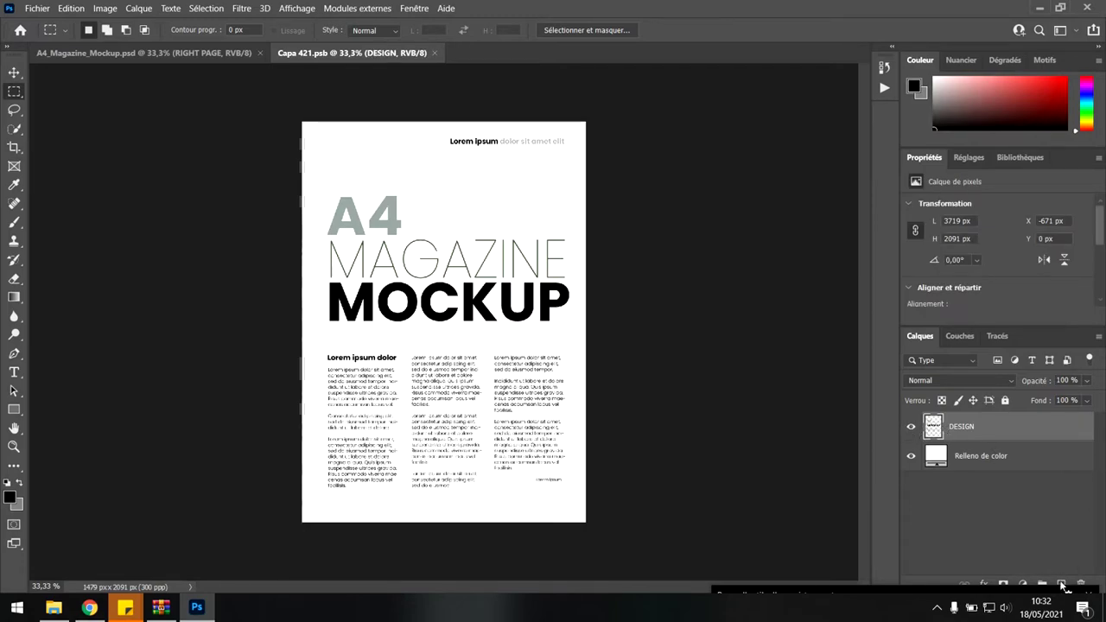
pyautogui.click(1062, 585)
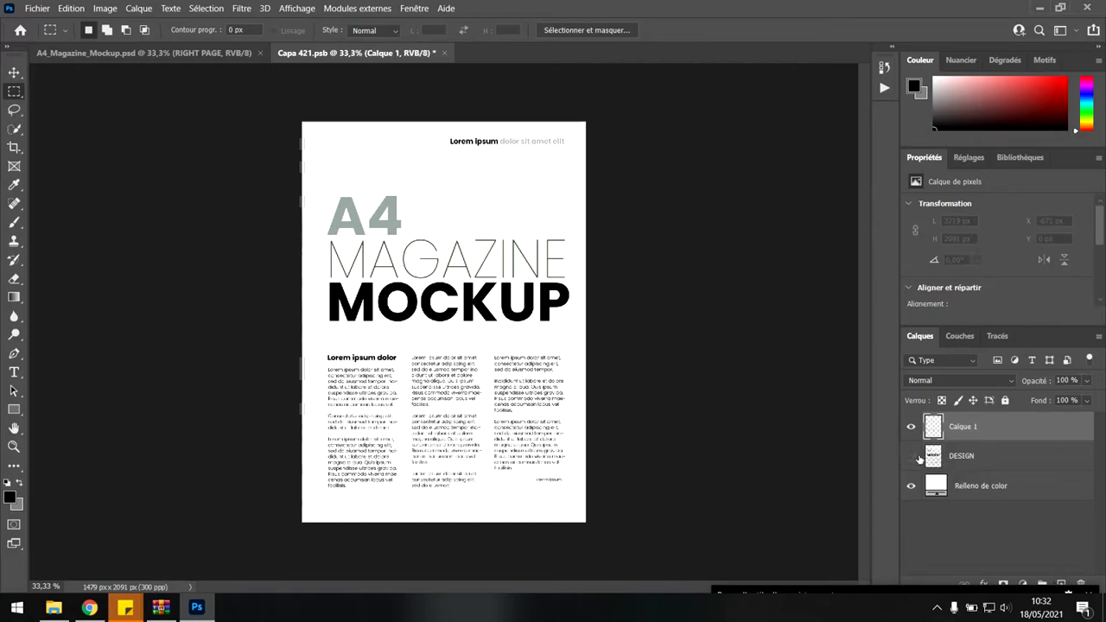
pyautogui.click(913, 456)
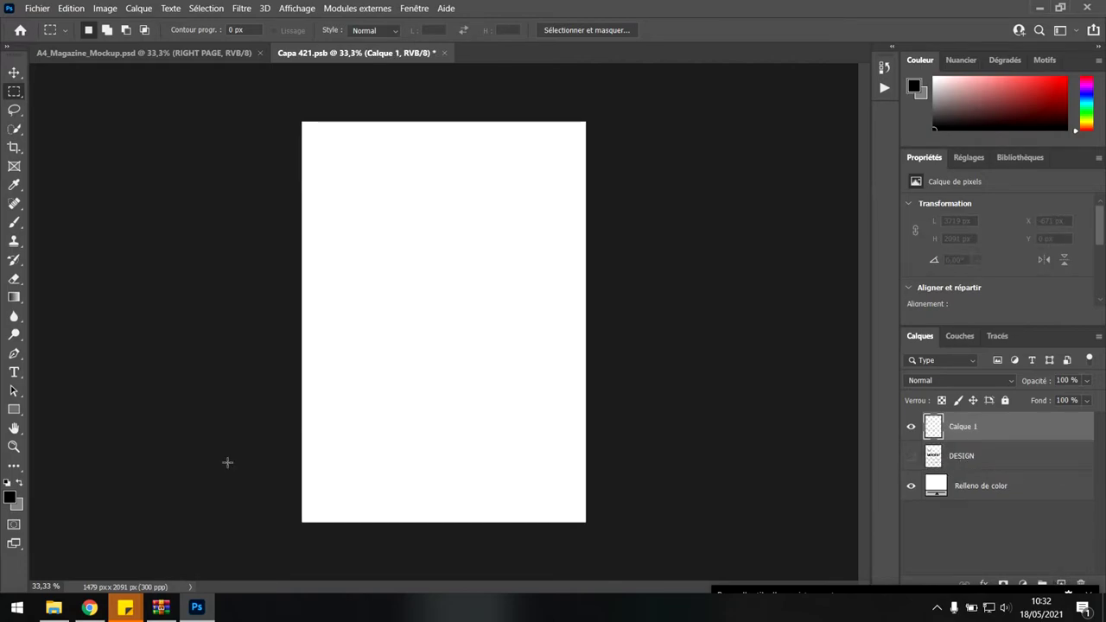
# - Place WITCHY FANZINE2.jpg onto the right page canvas and save Capa 421.psb
pyautogui.click(54, 607)
pyautogui.click(528, 342)
pyautogui.moveTo(528, 342); pyautogui.dragTo(381, 224)
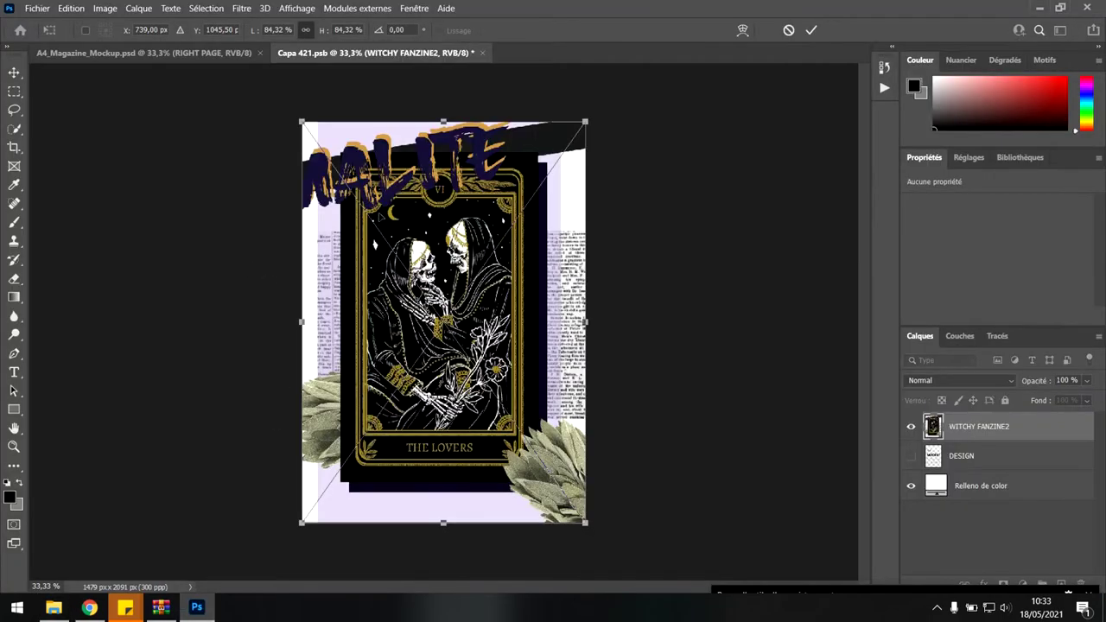
pyautogui.press('Return')
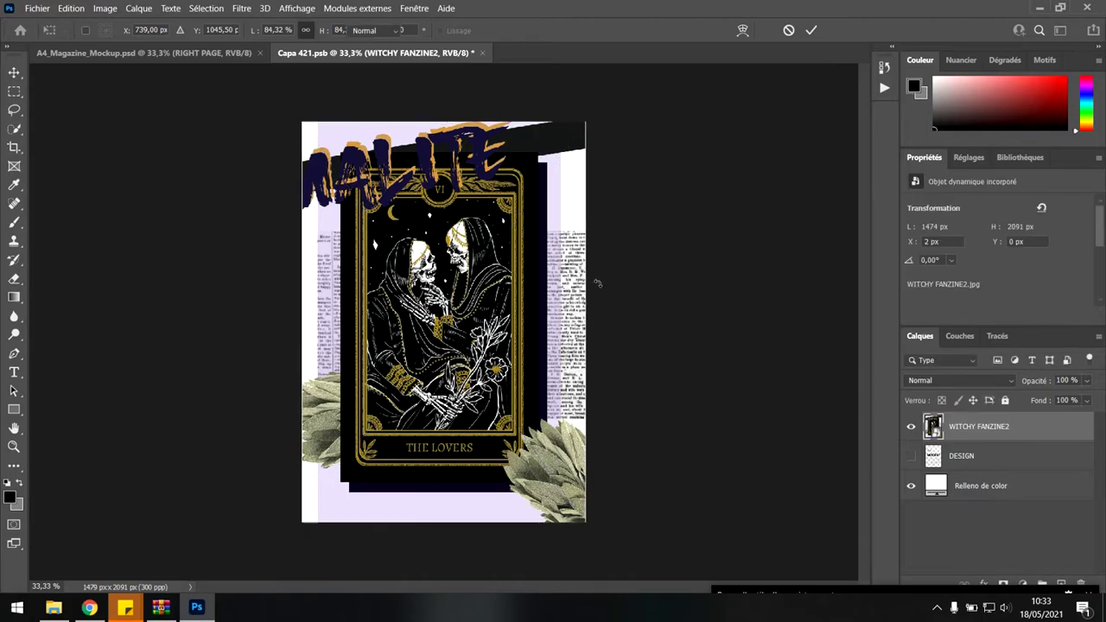
pyautogui.hotkey('ctrl', 's')
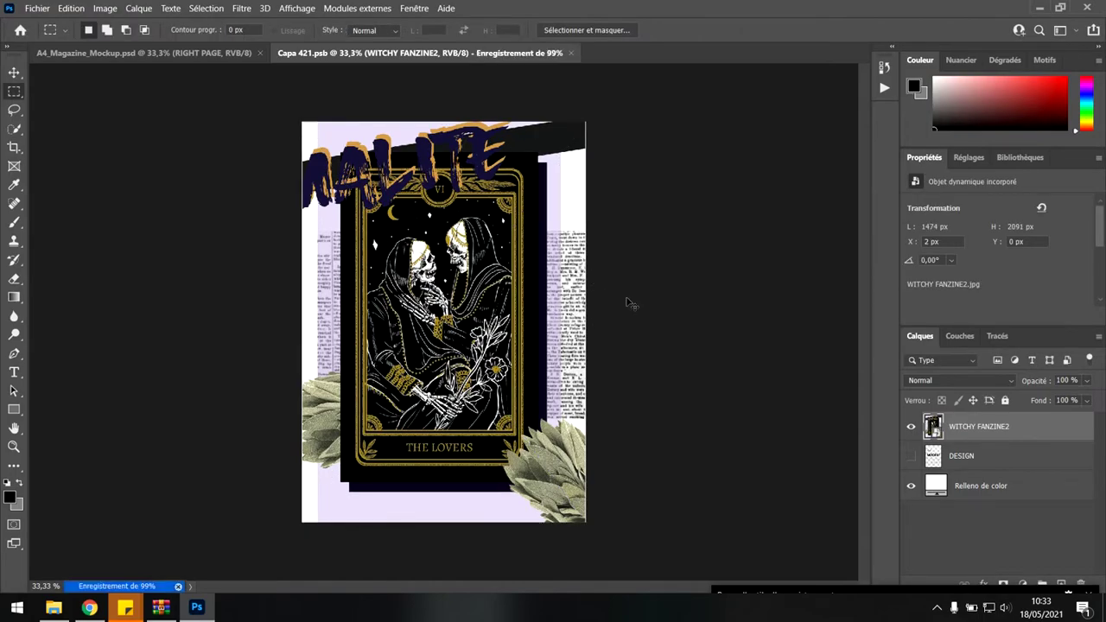
# - Open the LEFT PAGE smart object, accept the profile warning, and add a new empty layer
pyautogui.click(189, 55)
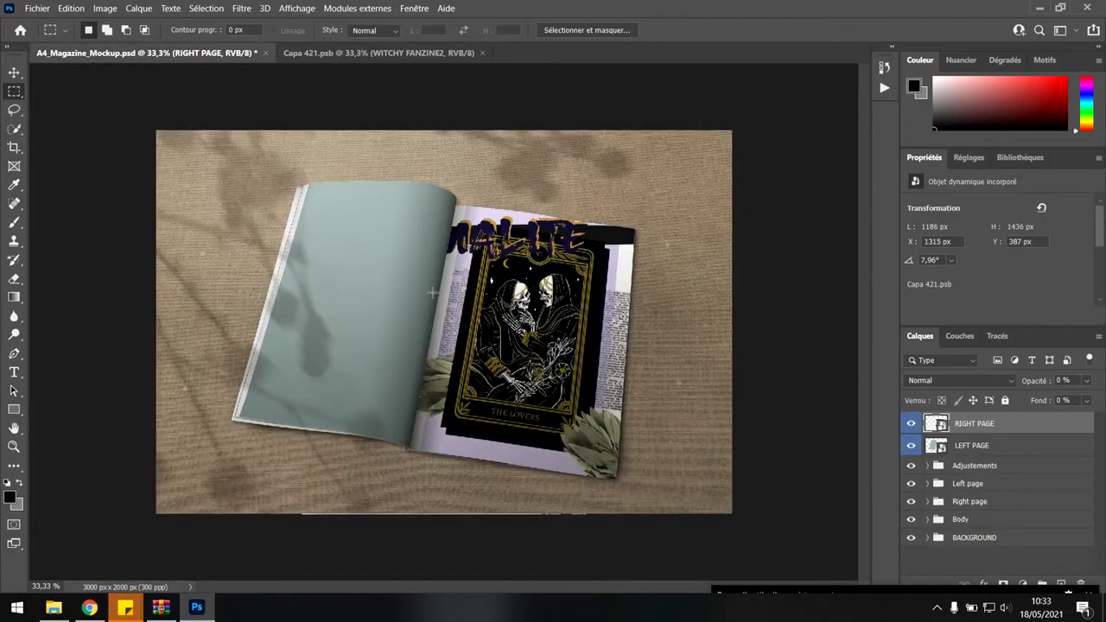
pyautogui.doubleClick(939, 448)
pyautogui.click(595, 301)
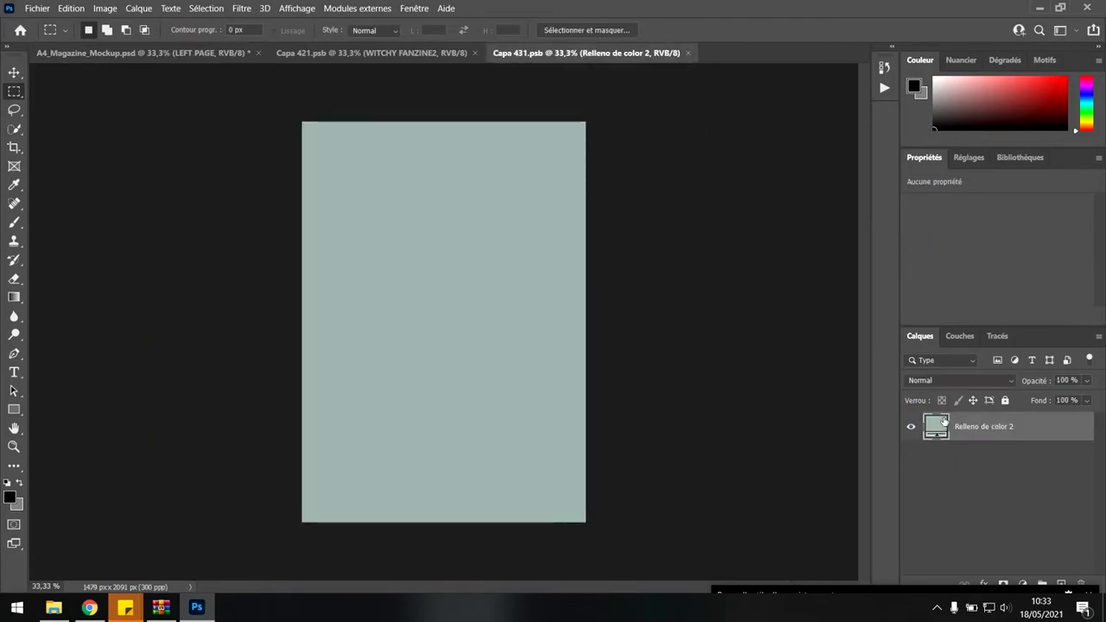
pyautogui.click(1061, 584)
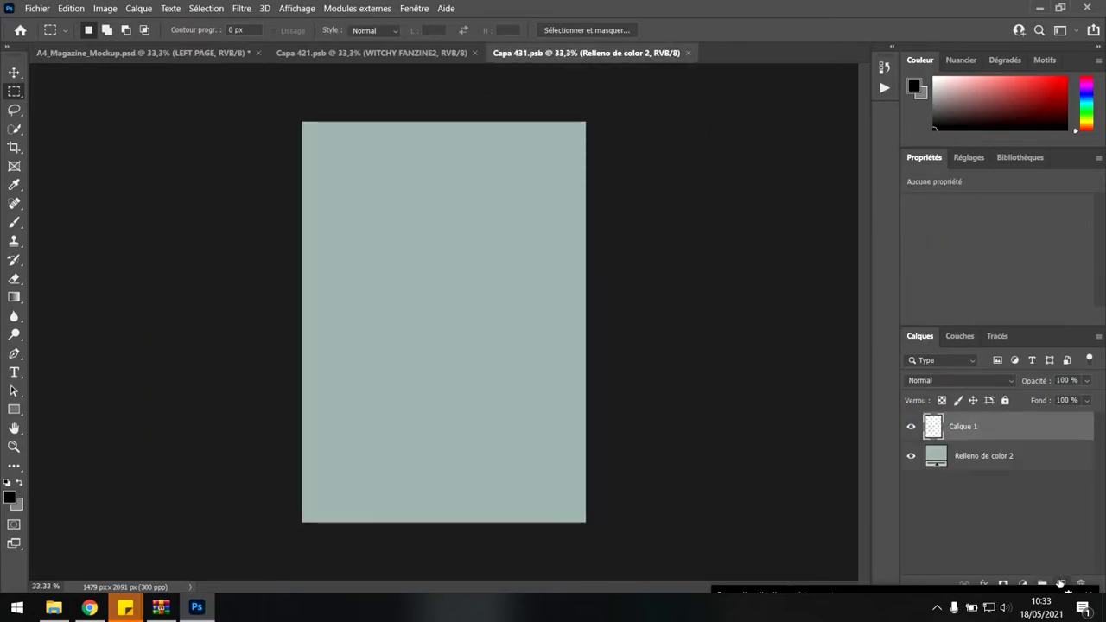
# - Place WITCHY FANZINE.jpg onto the left page and save Capa 431.psb
pyautogui.click(52, 607)
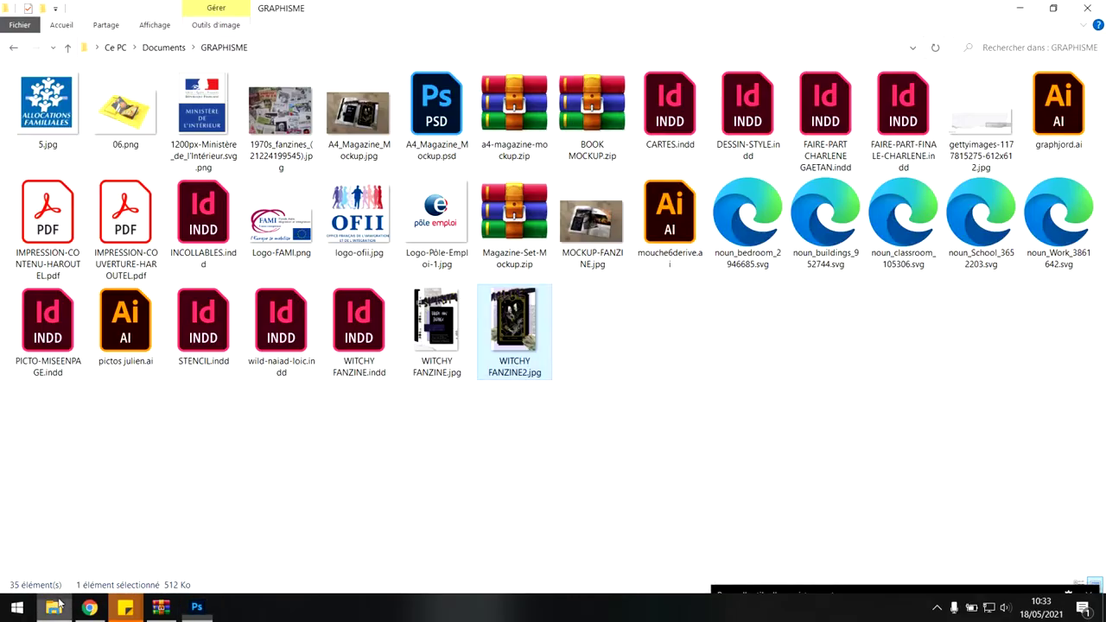
pyautogui.moveTo(432, 335); pyautogui.dragTo(333, 350)
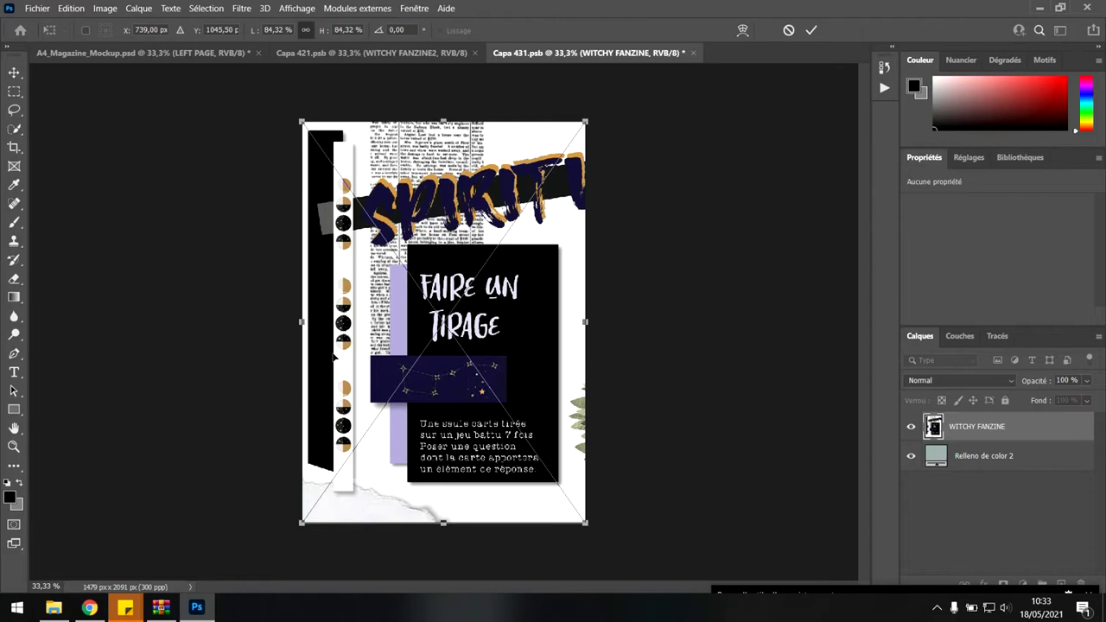
pyautogui.press('Return')
pyautogui.hotkey('ctrl', 's')
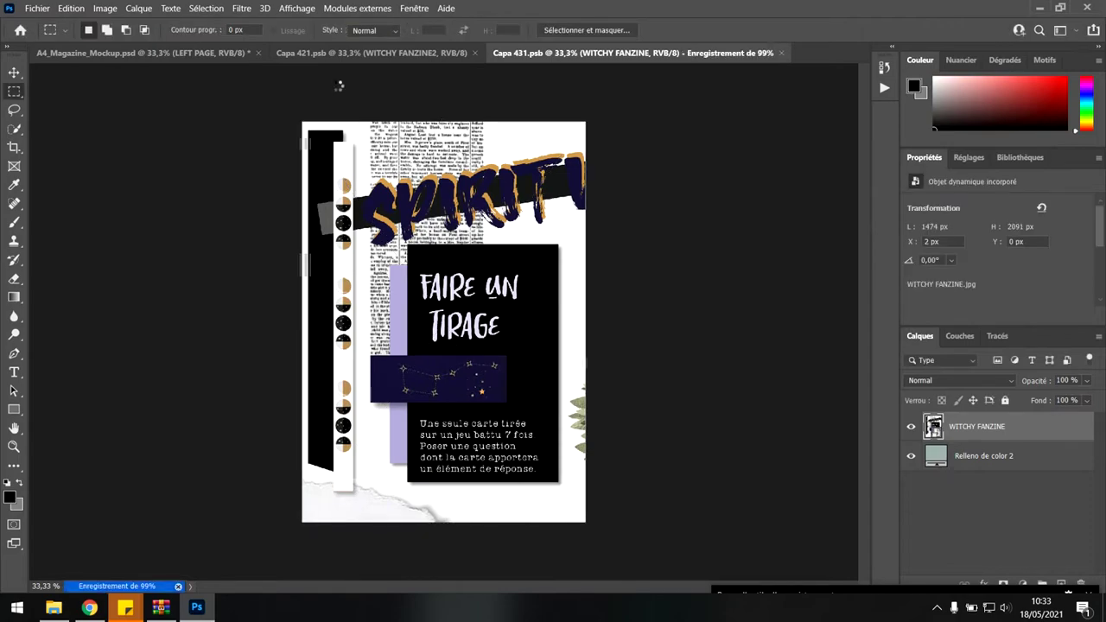
pyautogui.click(394, 54)
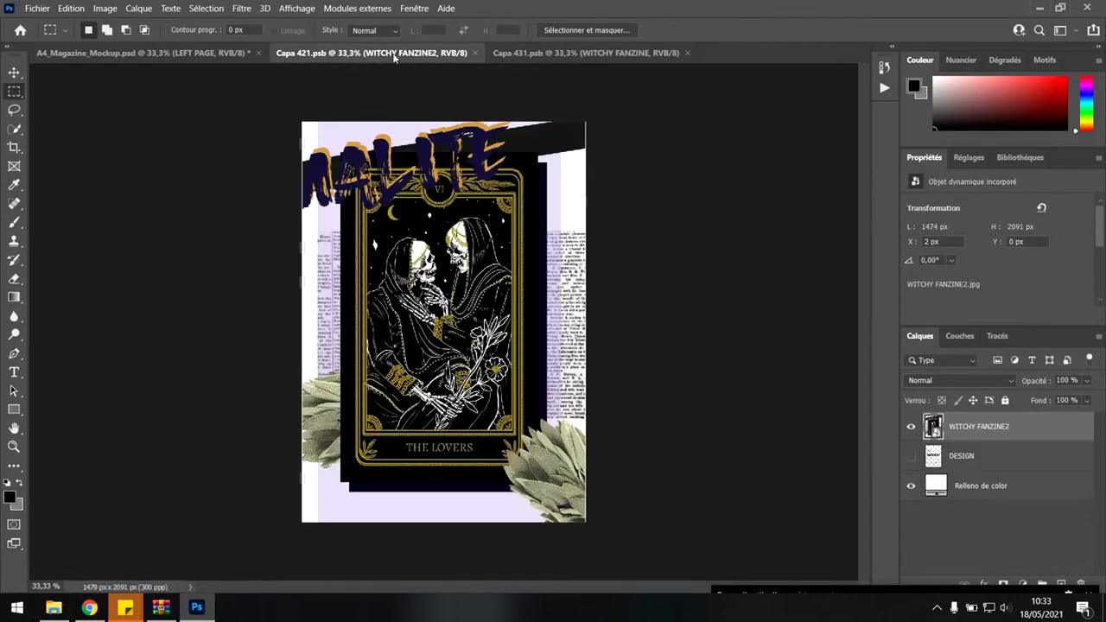
# - Return to A4_Magazine_Mockup.psd and start Fichier > Enregistrer sous, saving to the computer
pyautogui.click(227, 53)
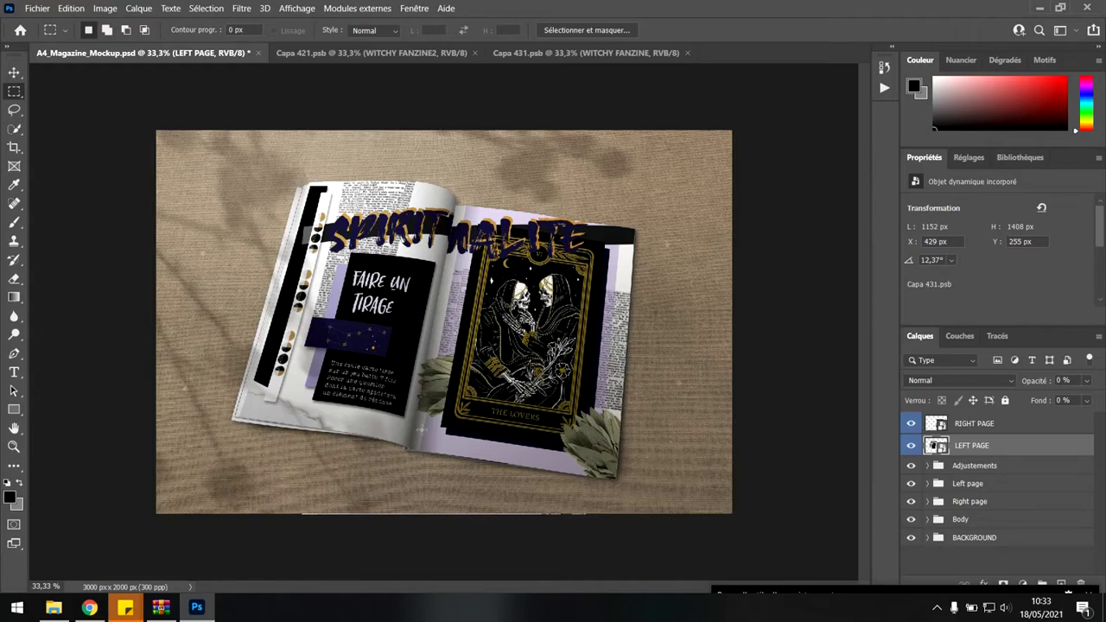
pyautogui.click(37, 9)
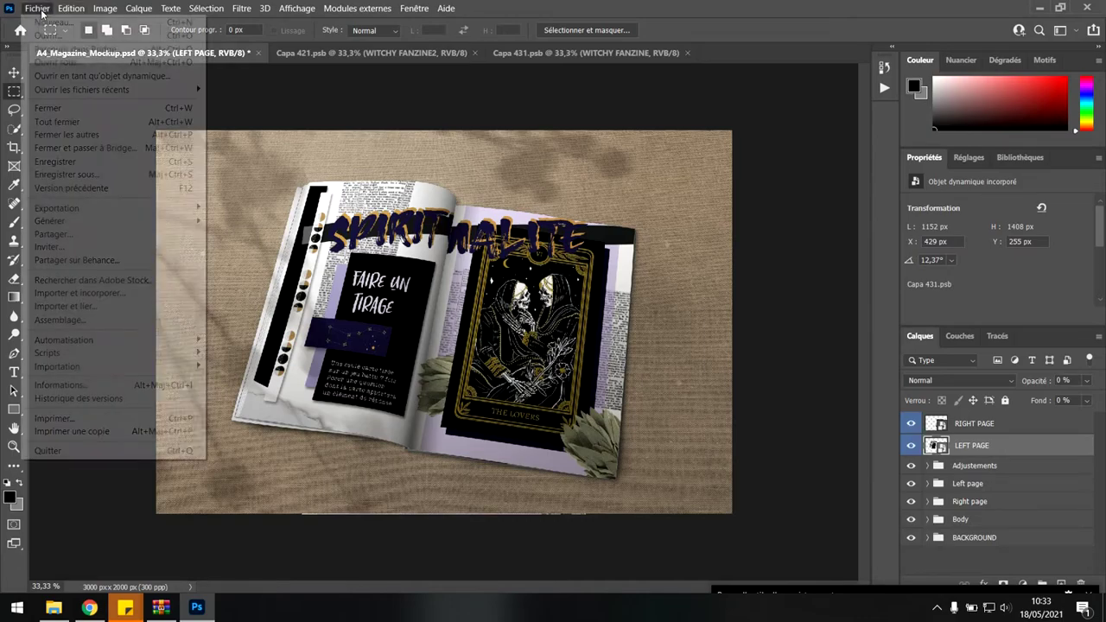
pyautogui.click(95, 175)
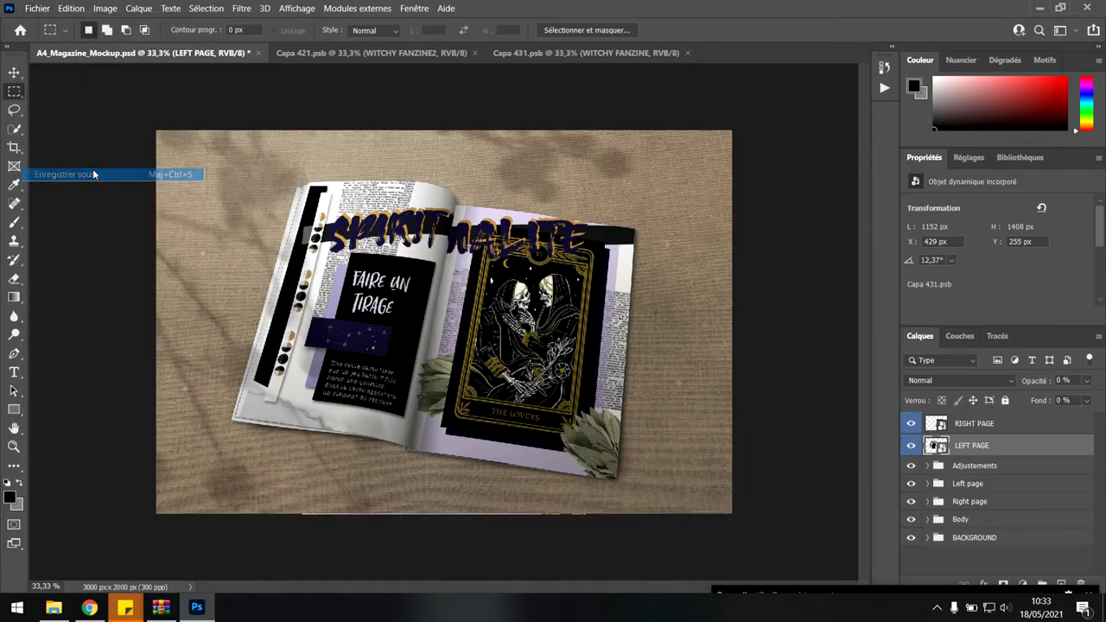
pyautogui.click(656, 430)
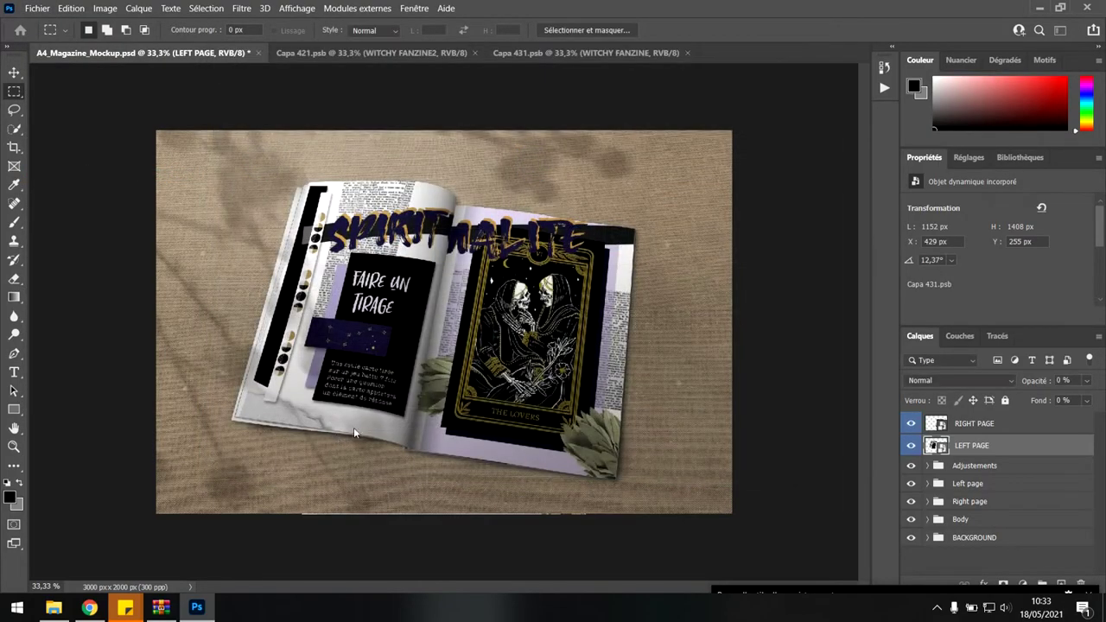
# - Choose JPEG as the format, pick Bureau as the location, and save A4_Magazine_Mockup.jpg
pyautogui.click(285, 286)
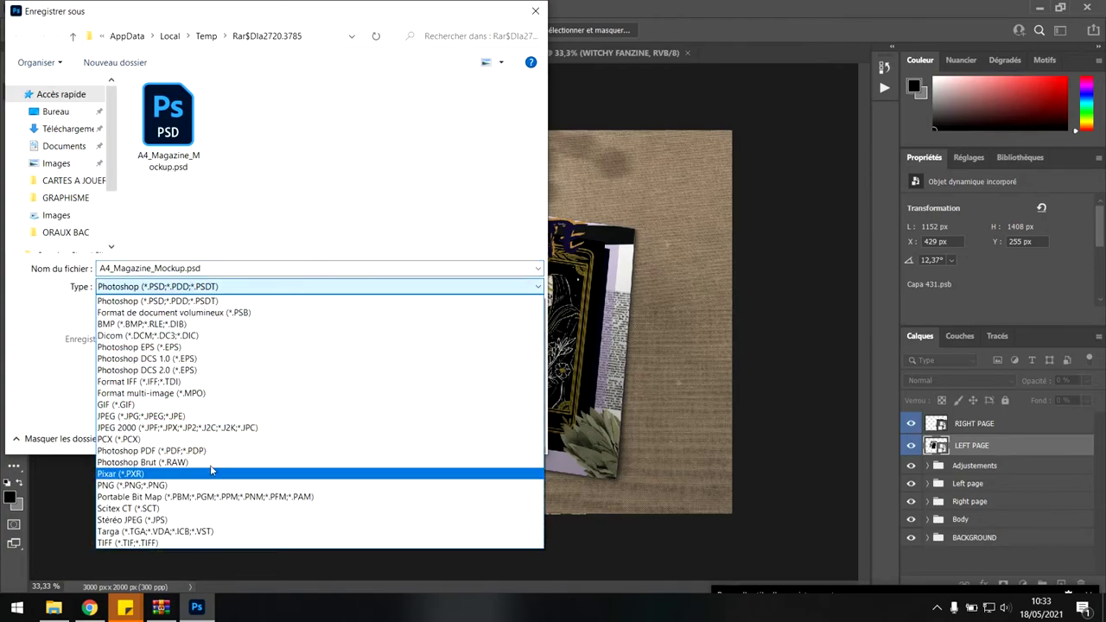
pyautogui.click(241, 415)
pyautogui.click(53, 111)
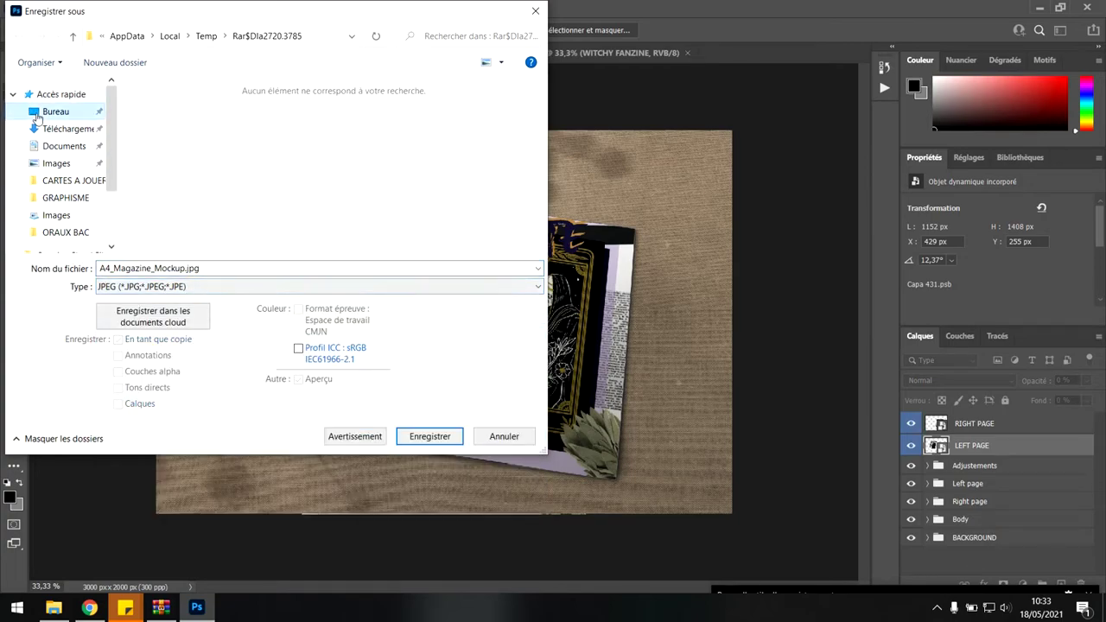
pyautogui.click(503, 437)
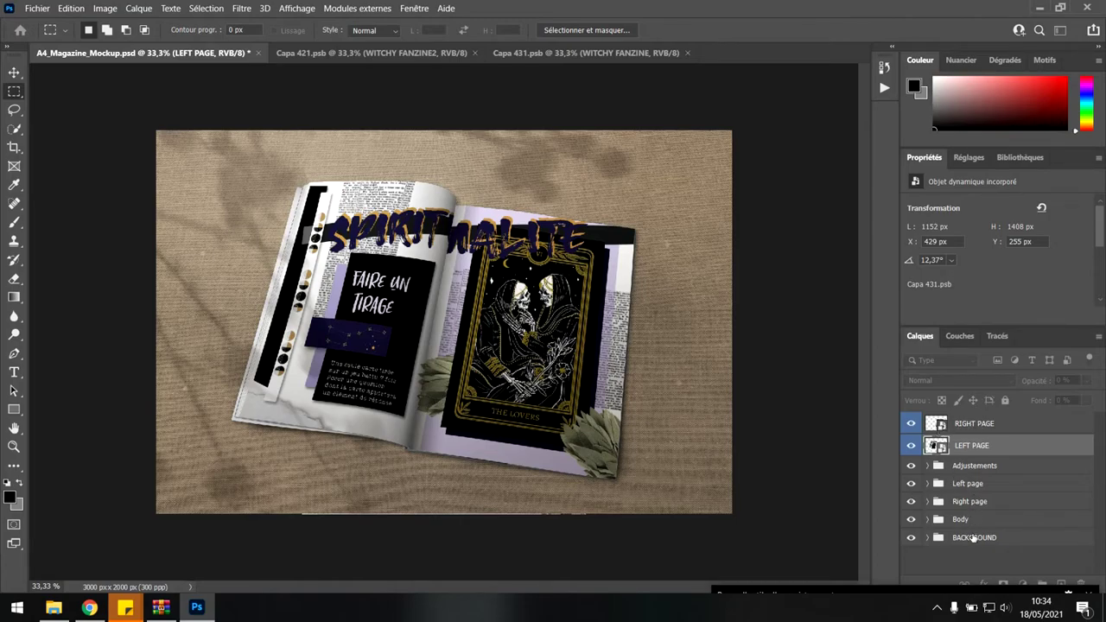
pyautogui.click(925, 519)
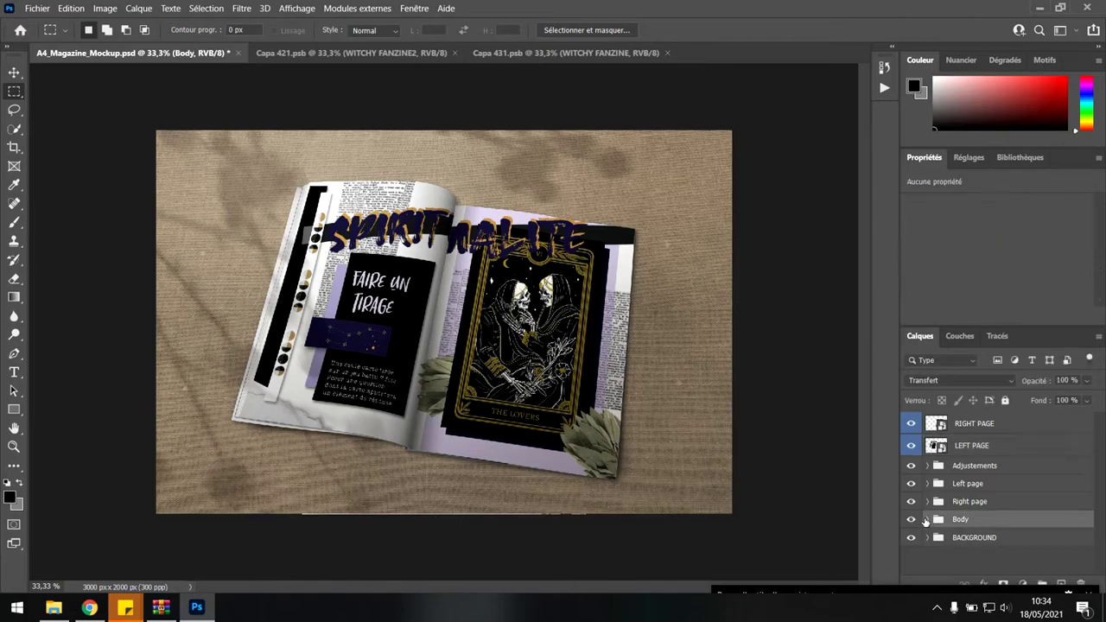